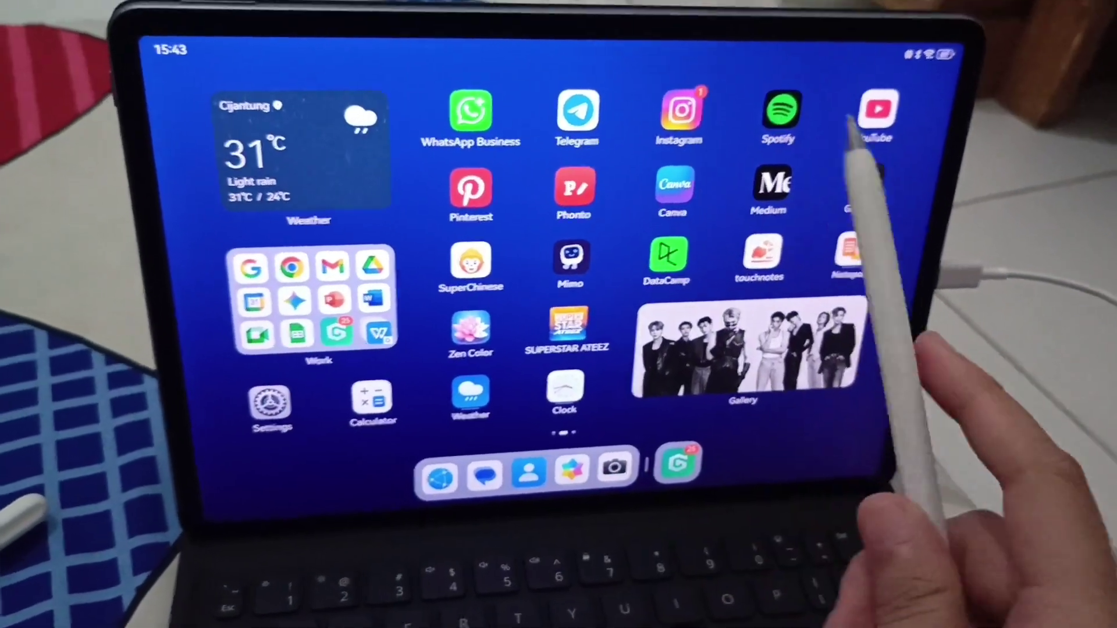
pyautogui.moveTo(851, 263); pyautogui.dragTo(655, 296)
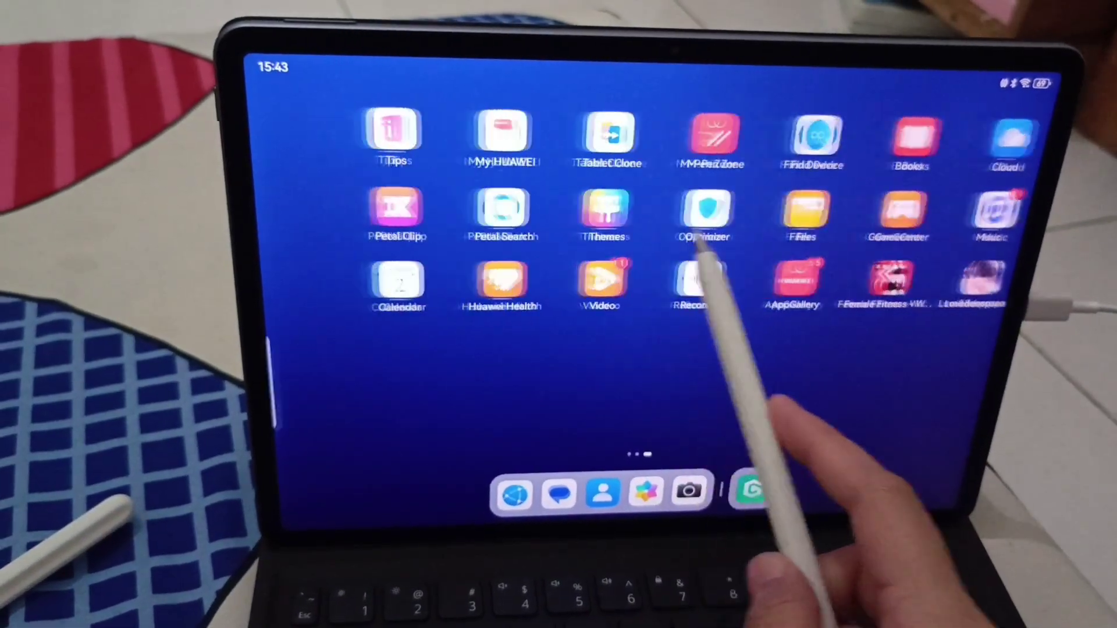
pyautogui.moveTo(715, 263); pyautogui.dragTo(916, 262)
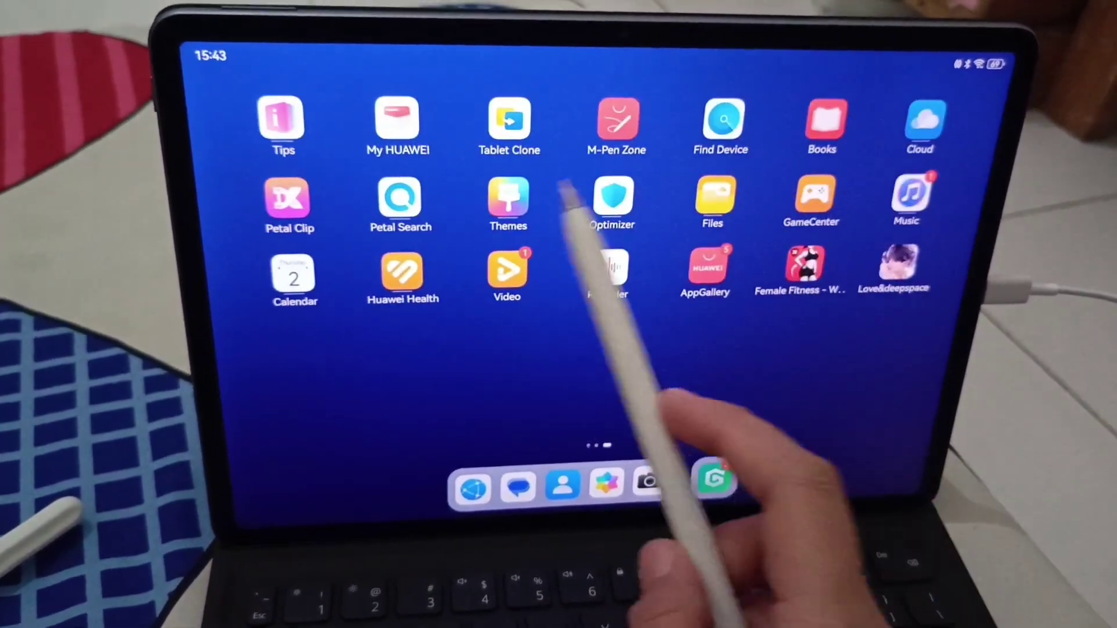
pyautogui.moveTo(611, 262)
pyautogui.mouseDown()
pyautogui.moveTo(829, 262)
pyautogui.moveTo(610, 262)
pyautogui.mouseUp()
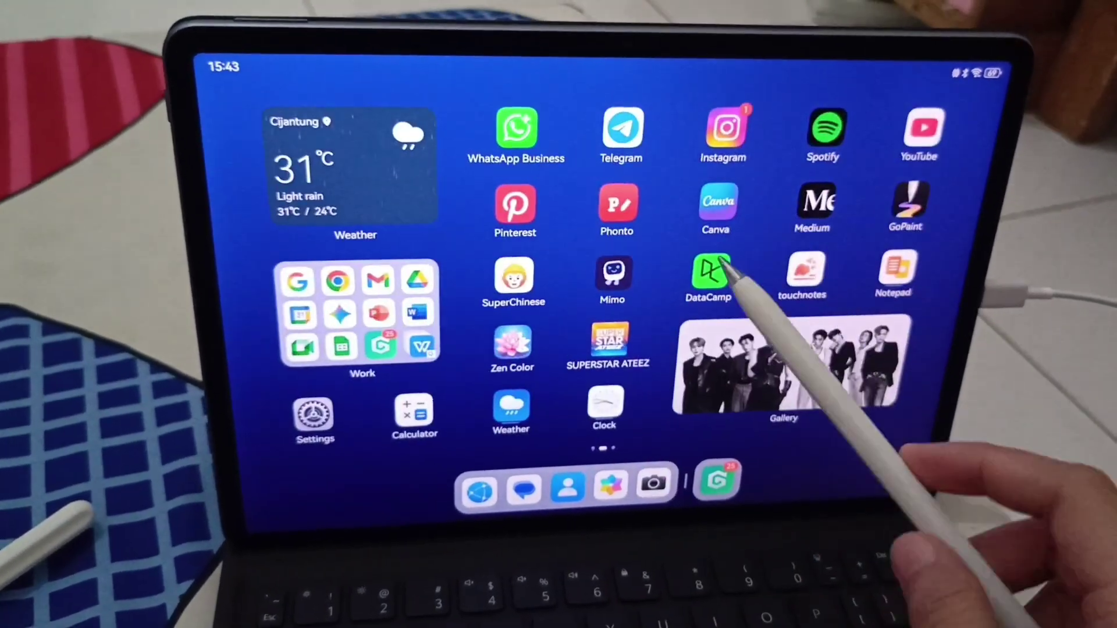
pyautogui.moveTo(716, 270); pyautogui.dragTo(507, 270)
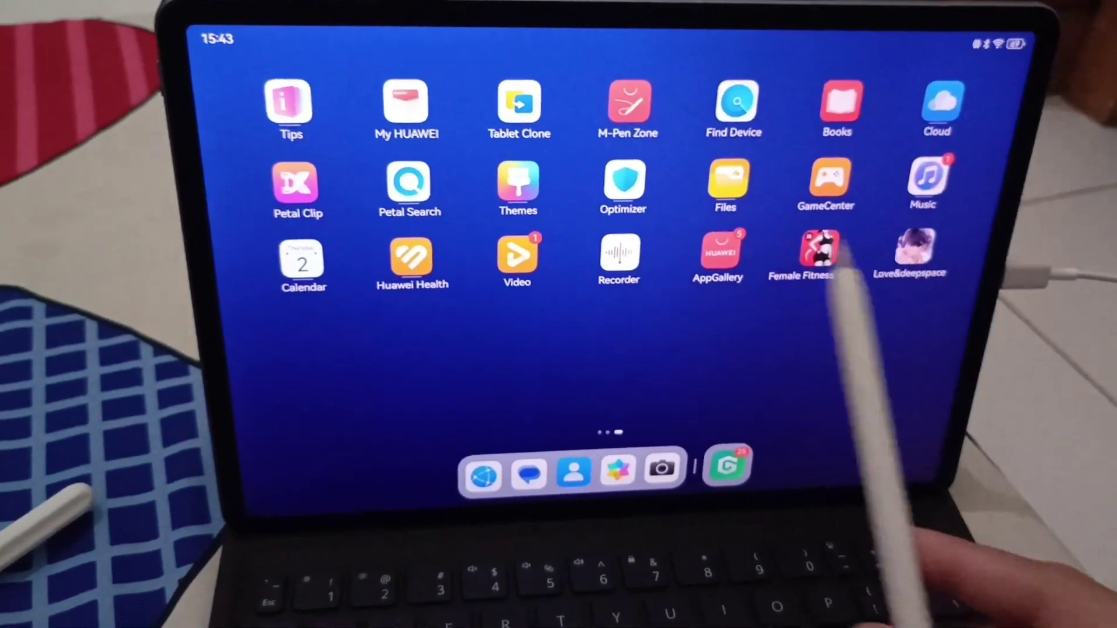
pyautogui.moveTo(436, 367); pyautogui.dragTo(698, 366)
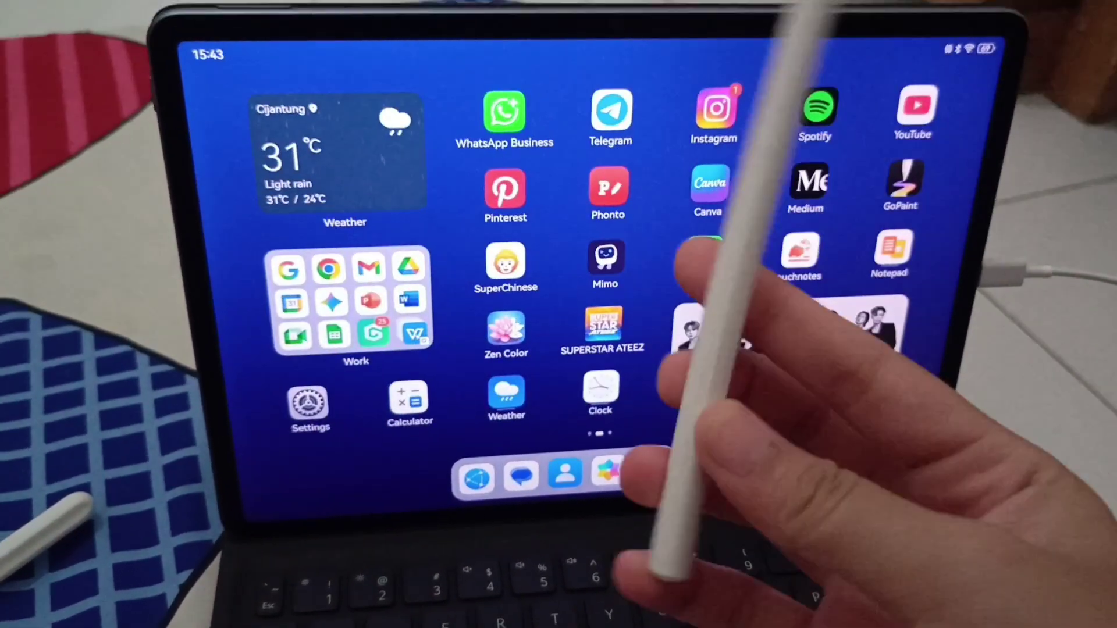